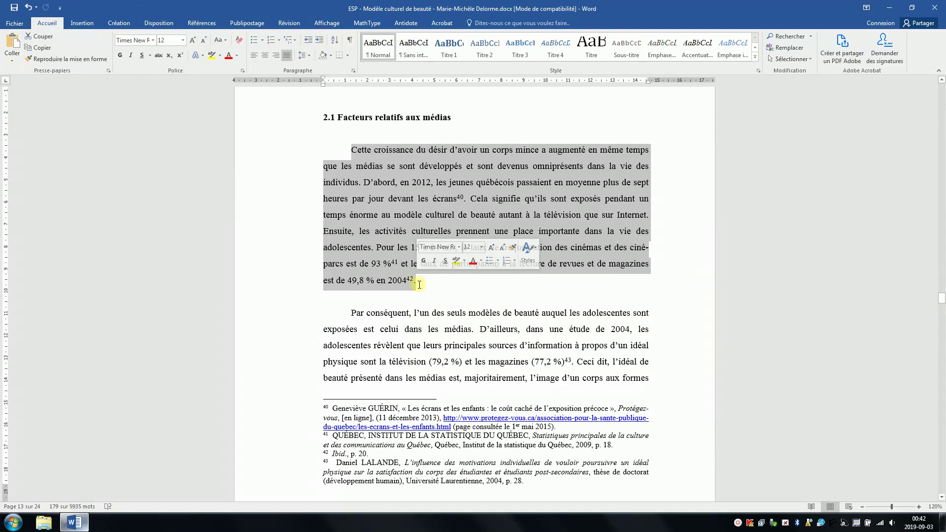
# Apply 1,0 line spacing to footnotes 40 to 43 below section 2.1.
pyautogui.click(418, 283)
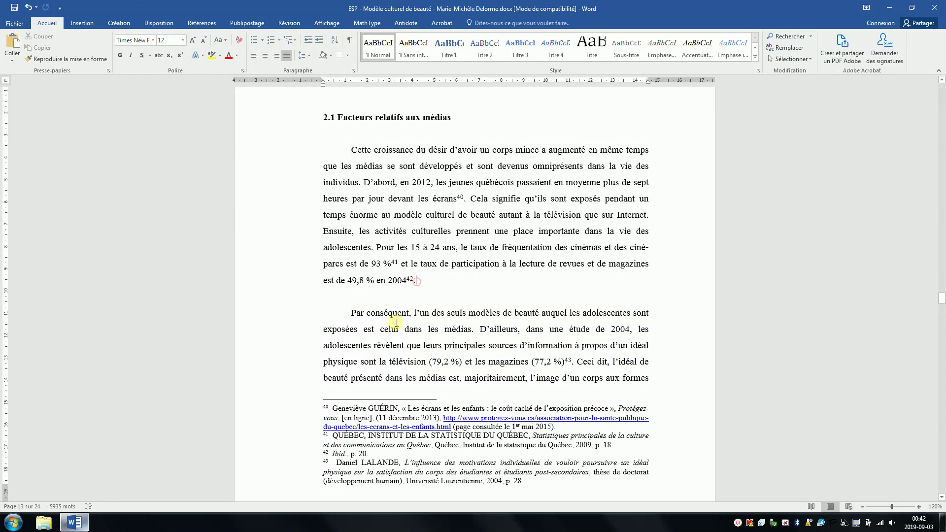
pyautogui.click(323, 408)
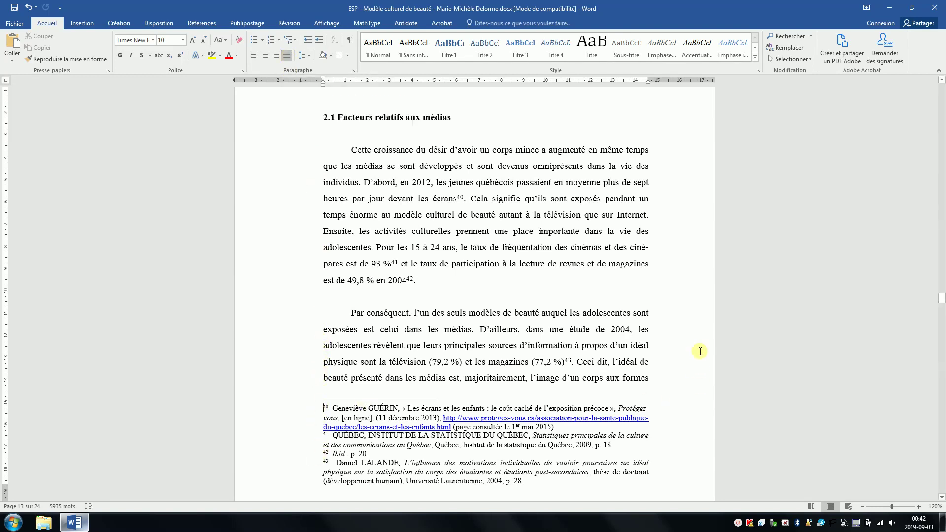
pyautogui.click(533, 480)
pyautogui.moveTo(533, 481); pyautogui.dragTo(318, 398)
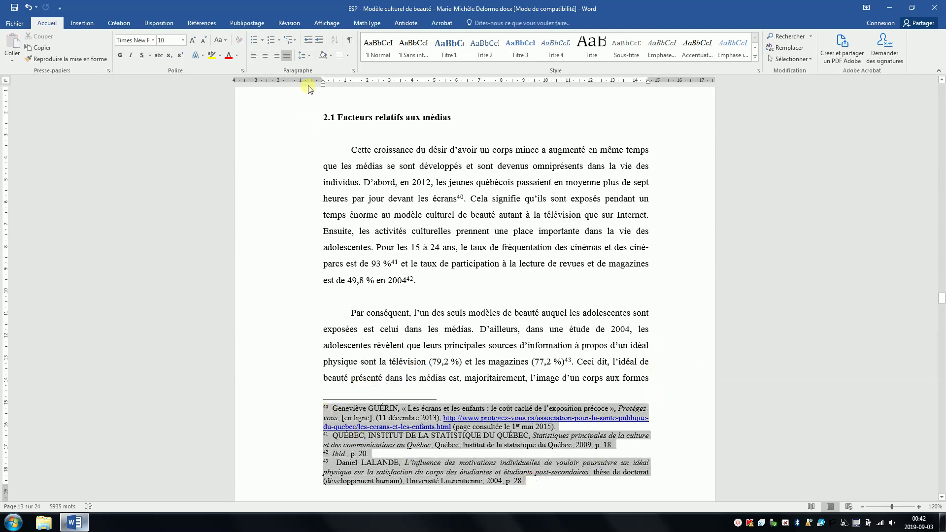
pyautogui.click(309, 58)
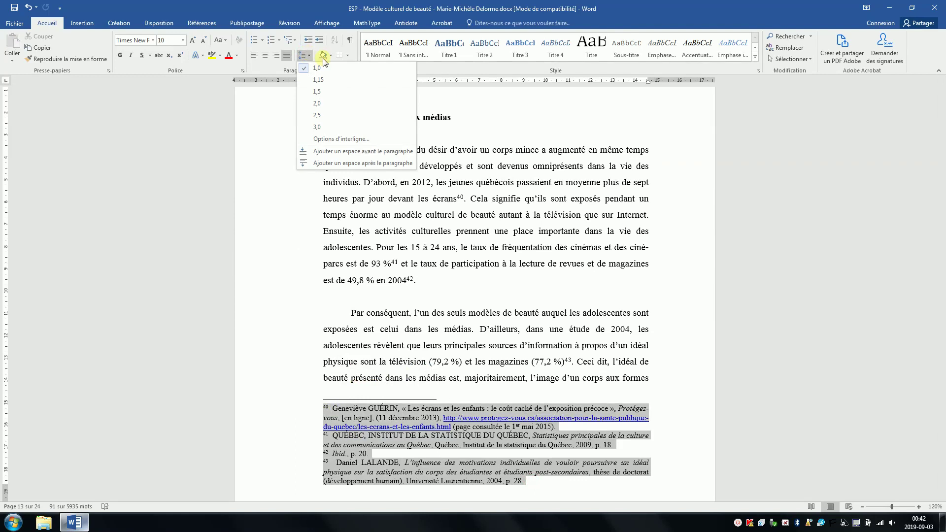
pyautogui.click(358, 68)
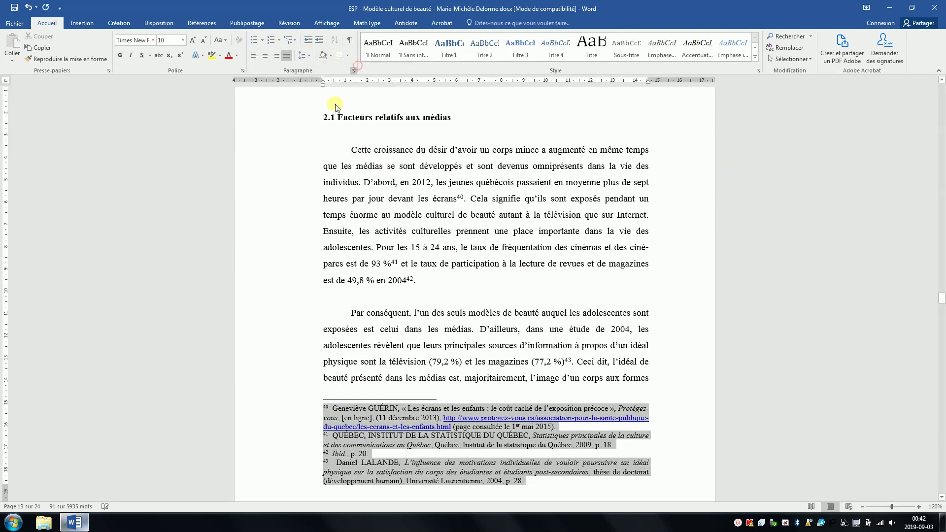
pyautogui.click(324, 409)
pyautogui.click(324, 411)
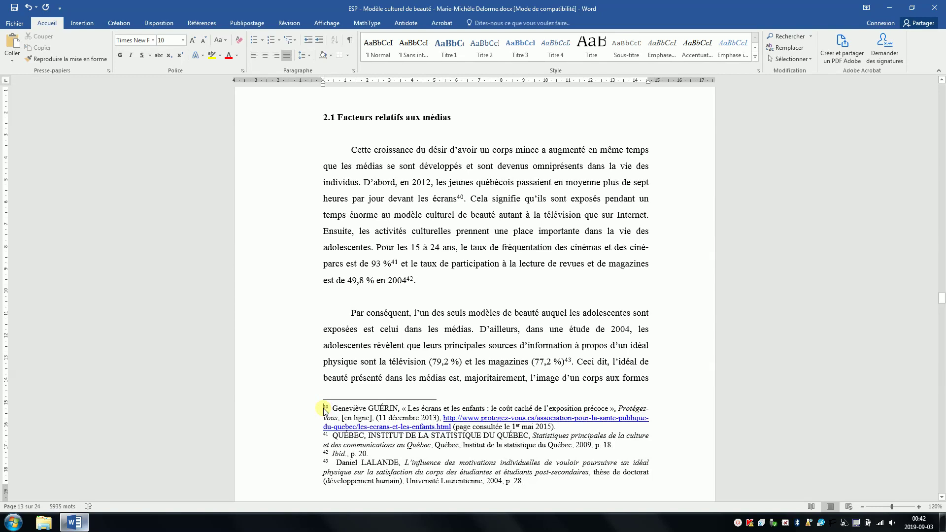
# Show the reference tools and preview footnote 40 from its reference number after "écrans" in the body text.
pyautogui.click(208, 24)
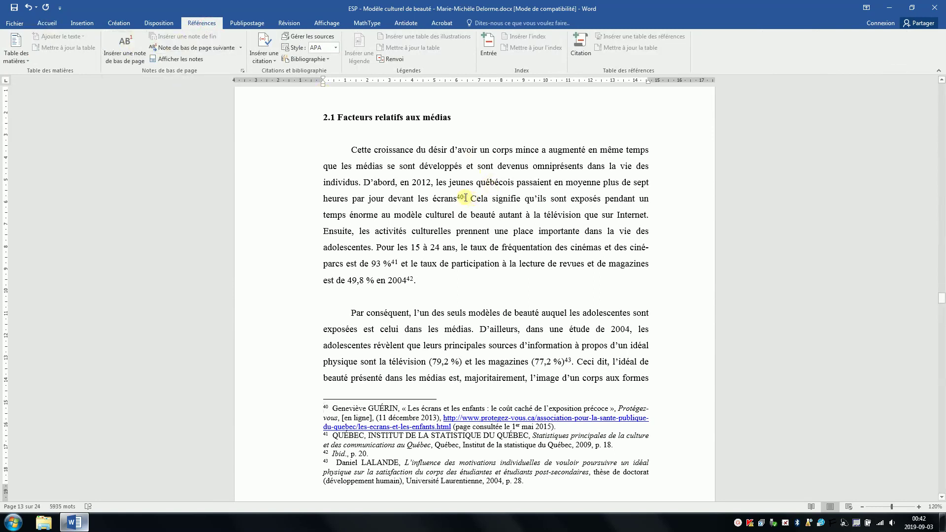
pyautogui.moveTo(467, 197)
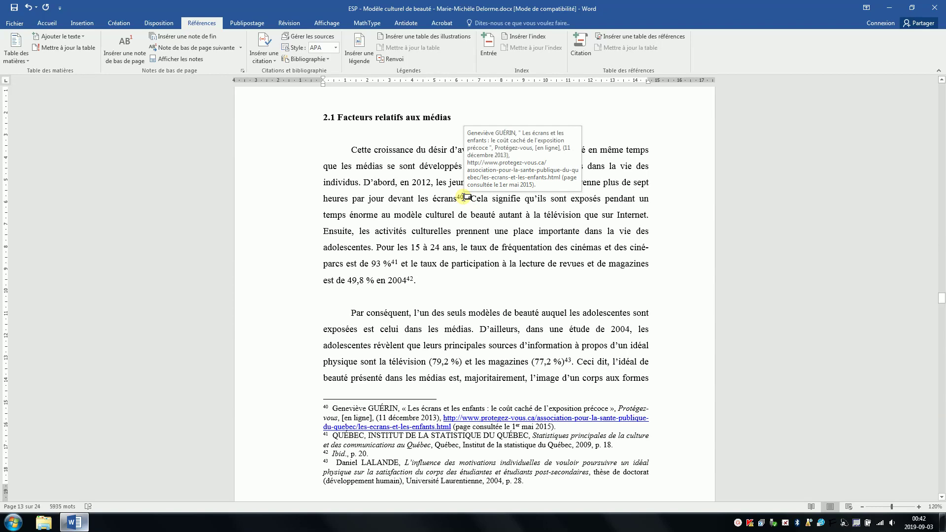
pyautogui.click(332, 408)
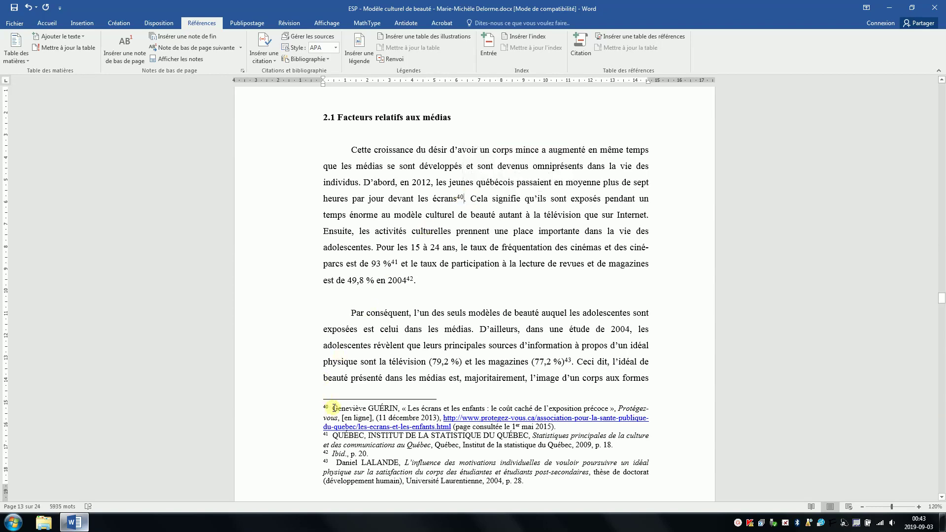
# Display the formatting marks to check the spacing after footnote 40's number, and hide them again.
pyautogui.click(49, 23)
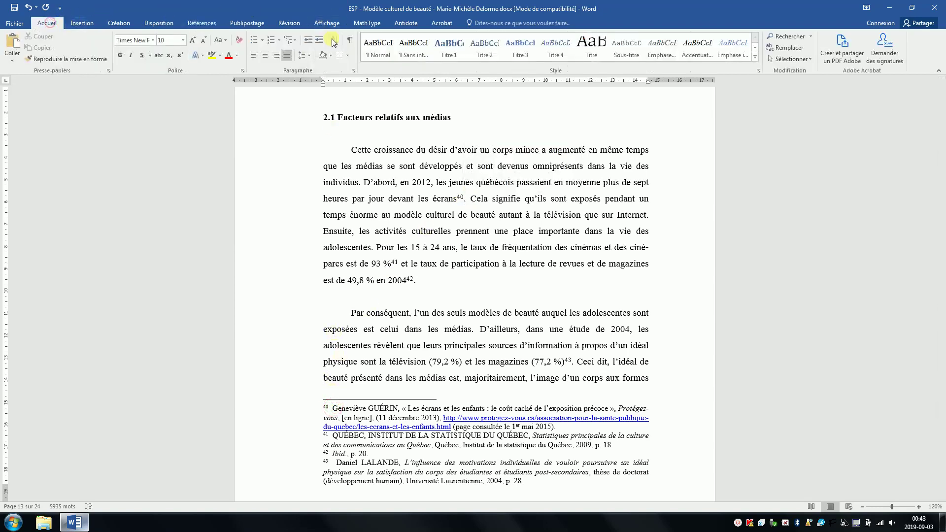
pyautogui.click(351, 41)
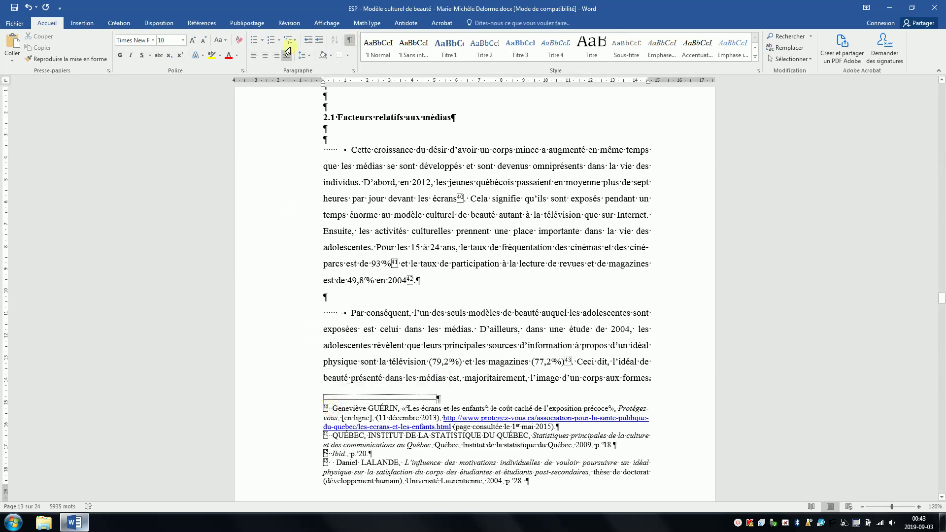
pyautogui.click(350, 42)
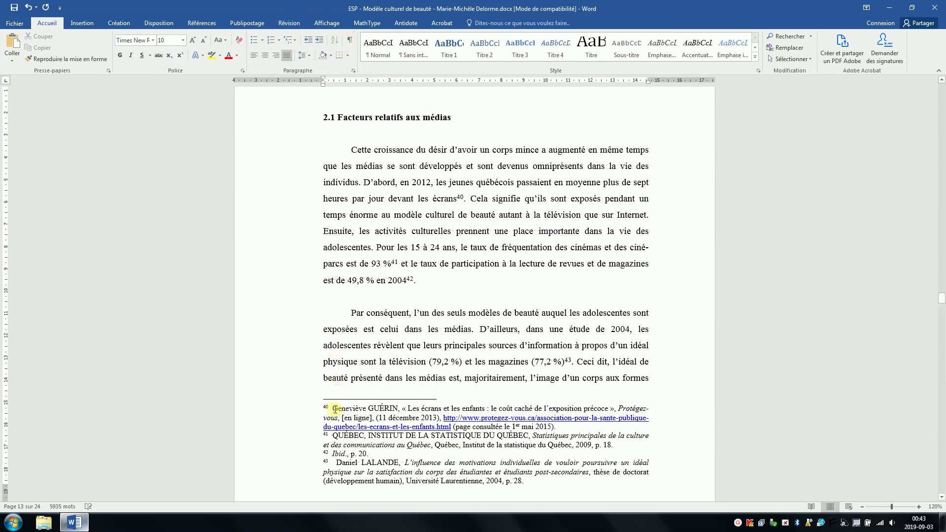
# Examine the parts of footnote 40's web reference: the author's name, the article title, the site, the link and the consultation date.
pyautogui.moveTo(333, 408); pyautogui.dragTo(560, 427)
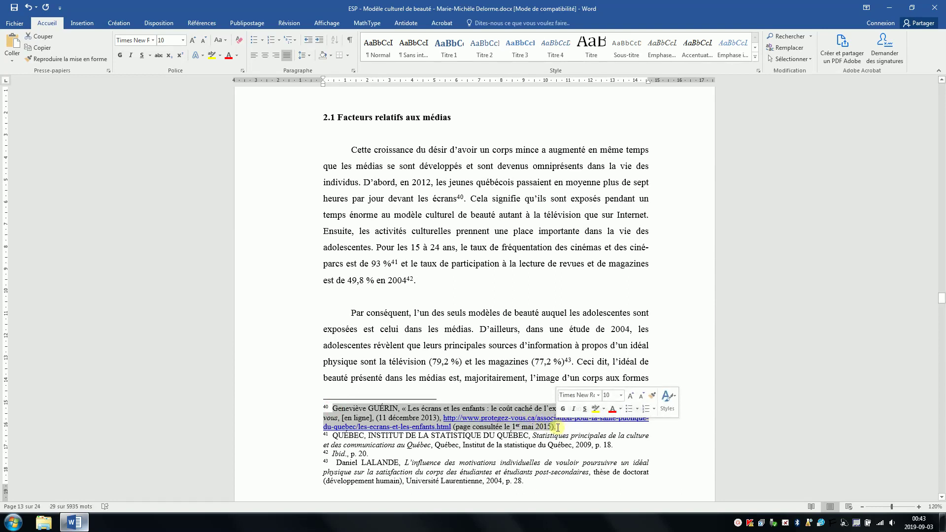
pyautogui.click(558, 427)
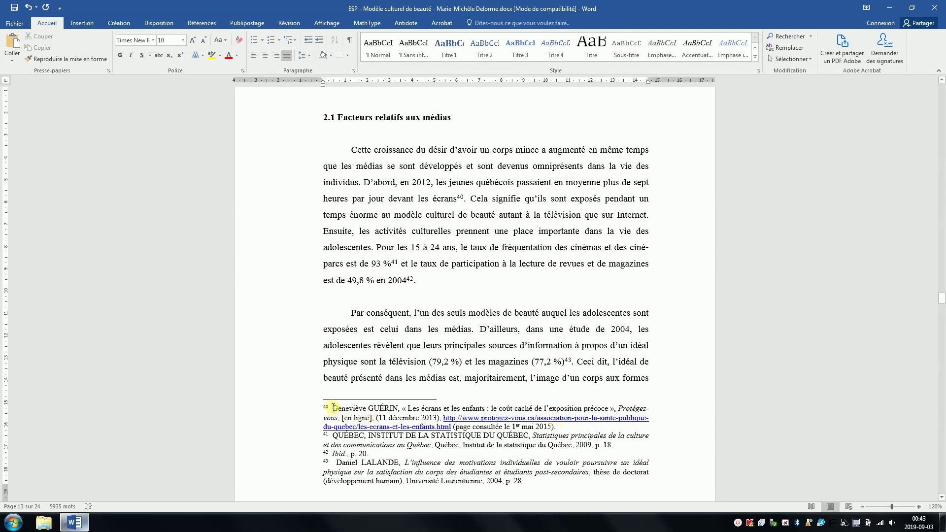
pyautogui.moveTo(332, 408); pyautogui.dragTo(399, 410)
pyautogui.click(400, 409)
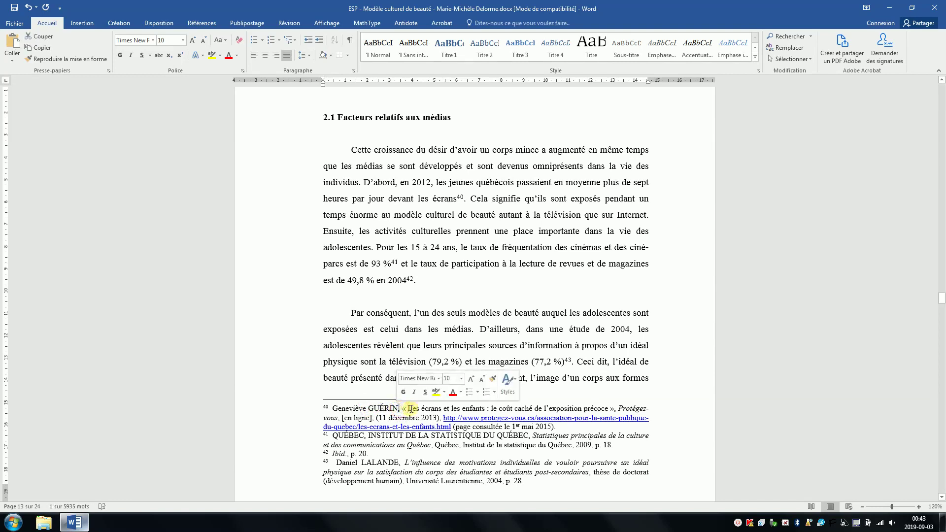
pyautogui.click(334, 407)
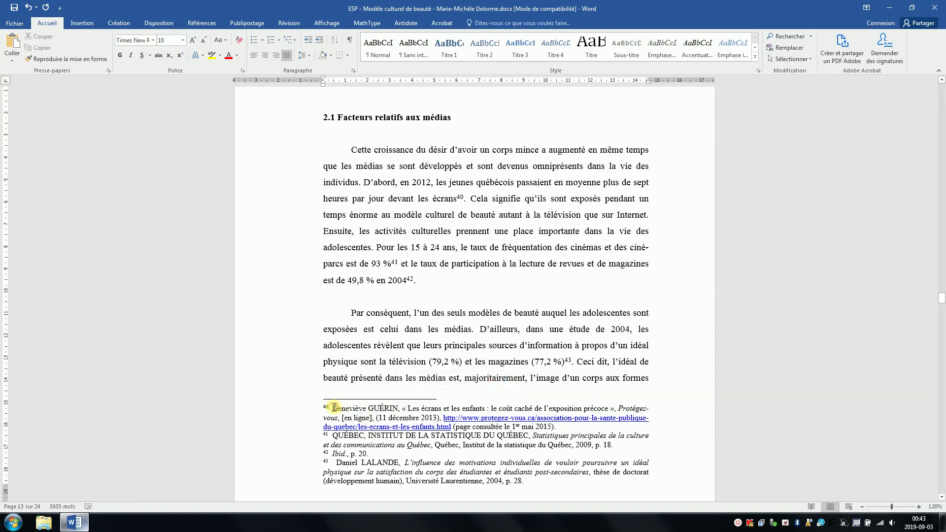
pyautogui.moveTo(402, 408); pyautogui.dragTo(556, 428)
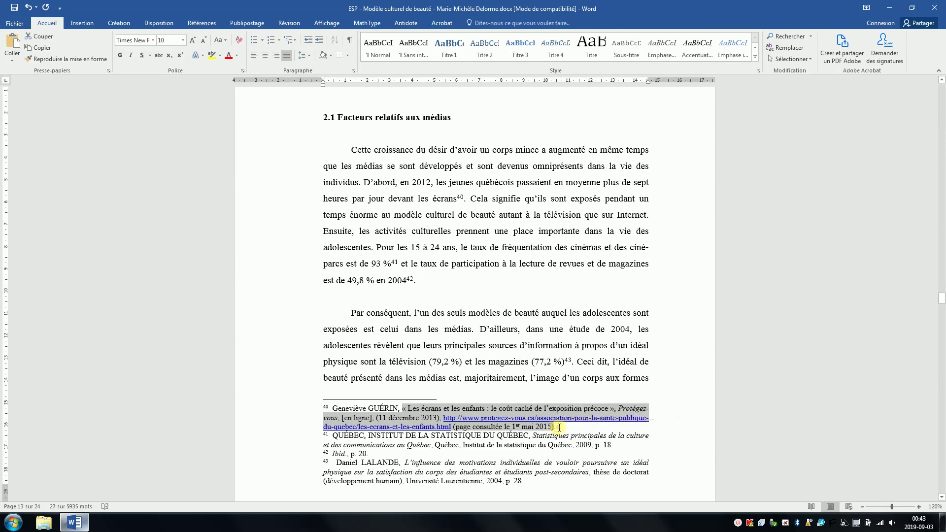
pyautogui.click(558, 427)
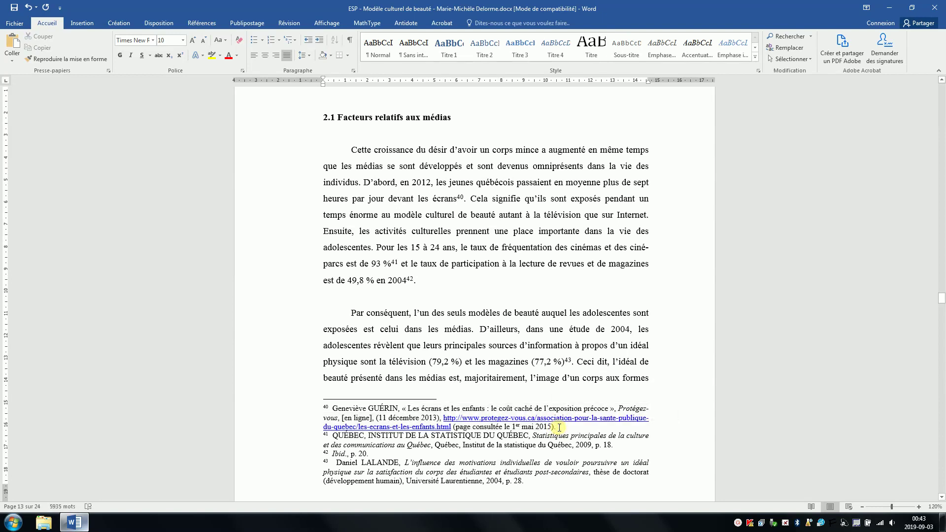
# Examine the page number in footnote 41, plus the author, italic title and page number in footnote 43.
pyautogui.click(614, 444)
pyautogui.moveTo(612, 445); pyautogui.dragTo(596, 445)
pyautogui.click(595, 445)
pyautogui.moveTo(336, 462); pyautogui.dragTo(398, 463)
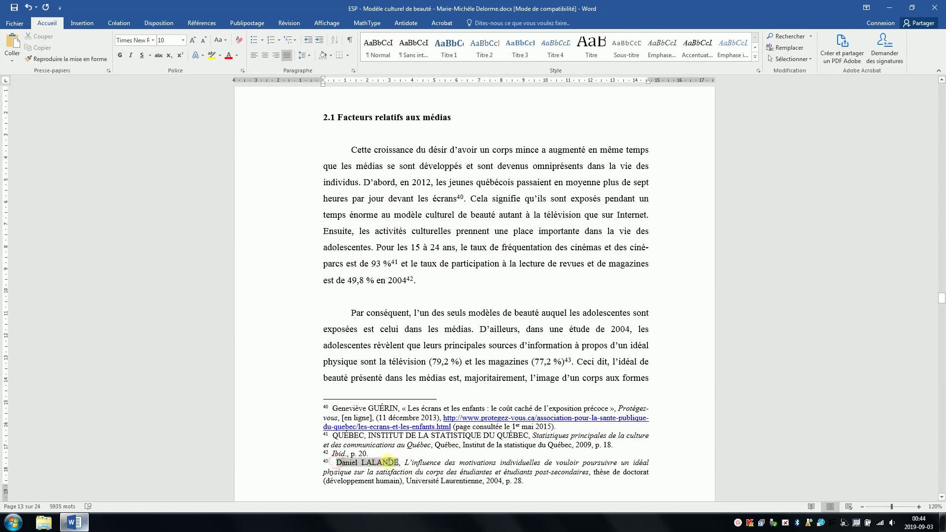
pyautogui.moveTo(526, 482); pyautogui.dragTo(508, 481)
pyautogui.click(508, 481)
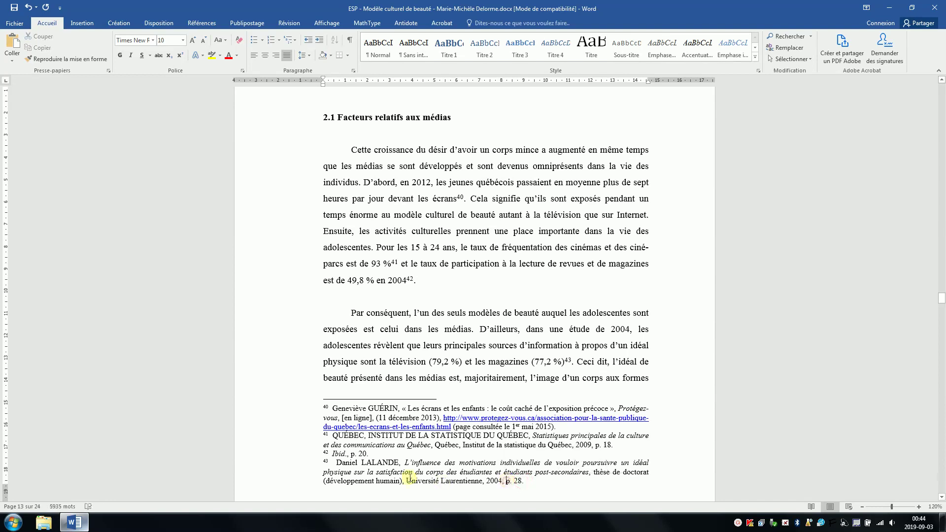
pyautogui.moveTo(406, 462); pyautogui.dragTo(474, 477)
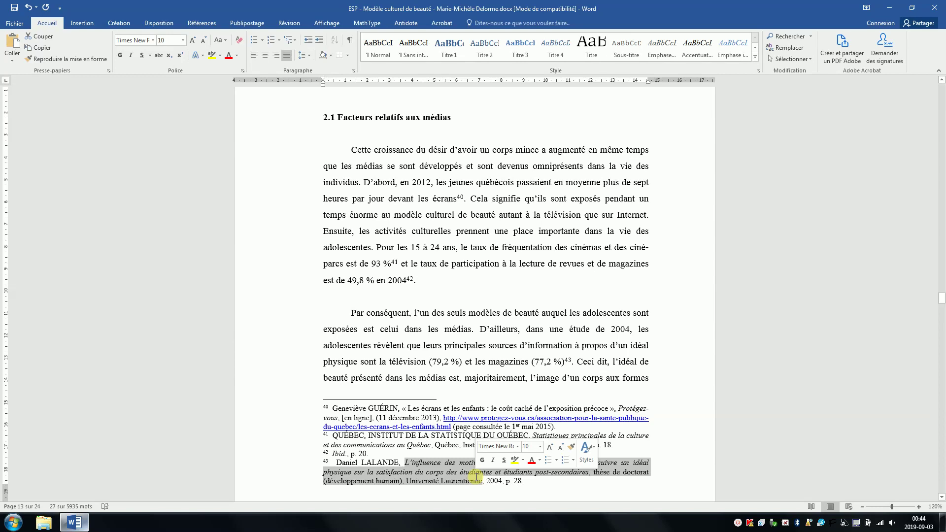
pyautogui.click(532, 480)
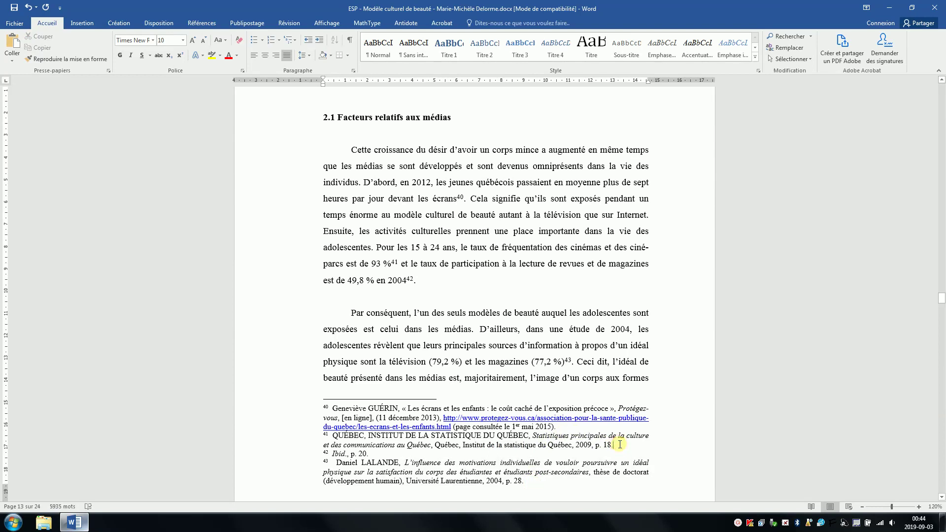
# Highlight the complete reference of footnote 41 to examine the source that footnote 42 repeats.
pyautogui.moveTo(619, 444); pyautogui.dragTo(333, 436)
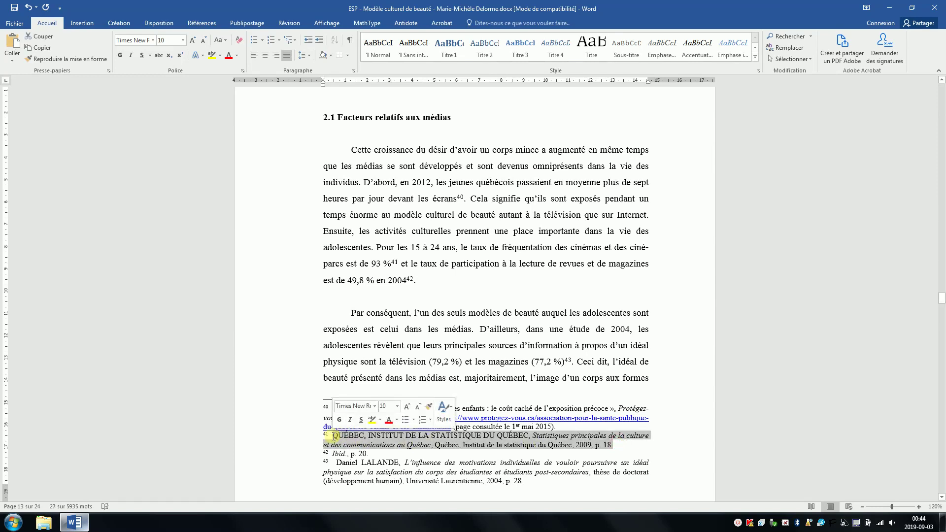
pyautogui.click(333, 438)
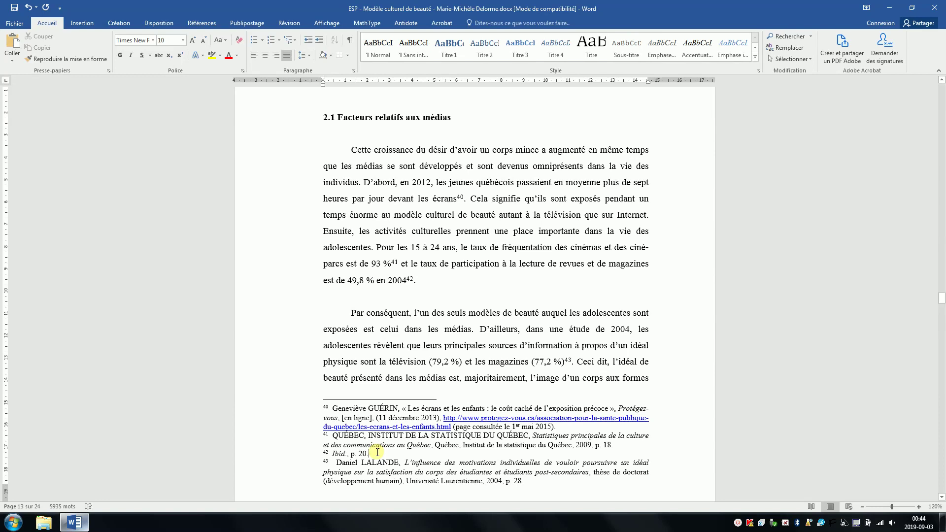
pyautogui.click(332, 435)
pyautogui.click(315, 436)
pyautogui.doubleClick(326, 434)
# Examine the italic "Ibid.", its punctuation and the page number in footnote 42.
pyautogui.click(334, 454)
pyautogui.doubleClick(340, 453)
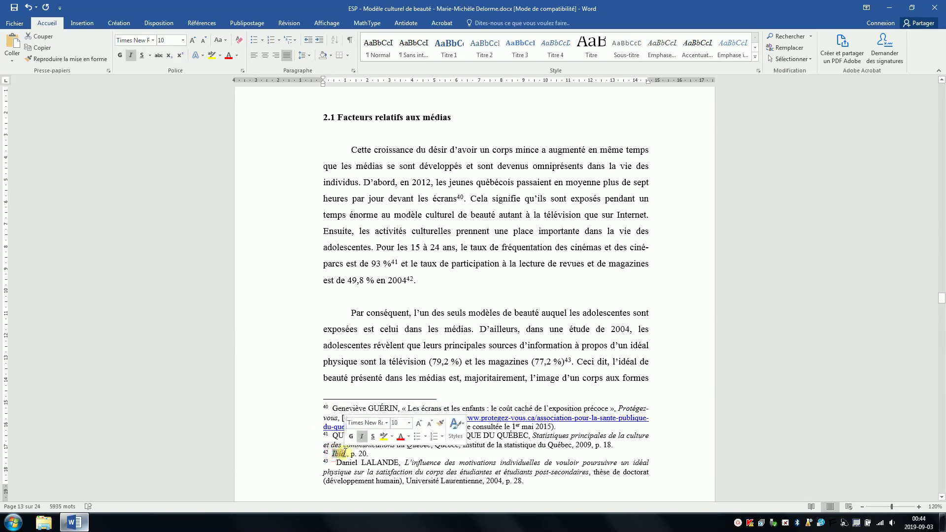
pyautogui.click(346, 454)
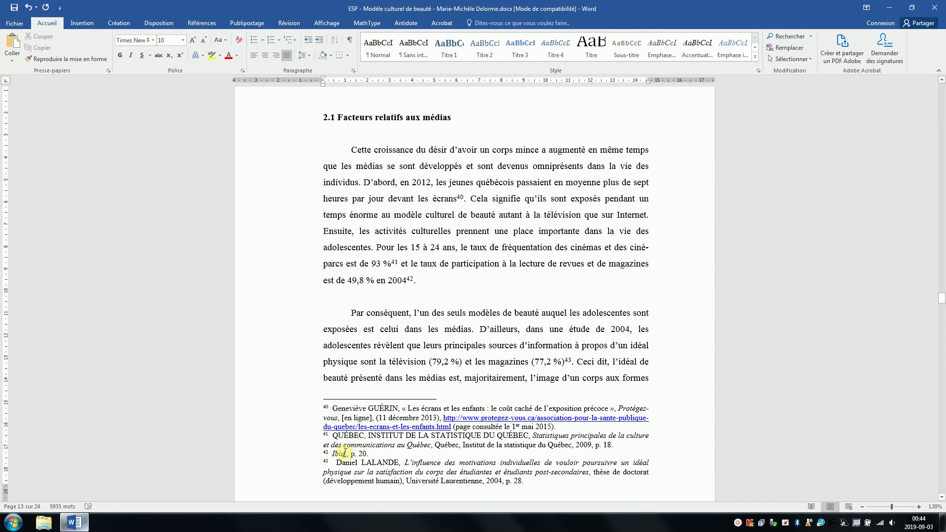
pyautogui.moveTo(346, 452)
pyautogui.mouseDown()
pyautogui.moveTo(334, 453)
pyautogui.moveTo(362, 453)
pyautogui.moveTo(350, 454)
pyautogui.mouseUp()
pyautogui.click(334, 454)
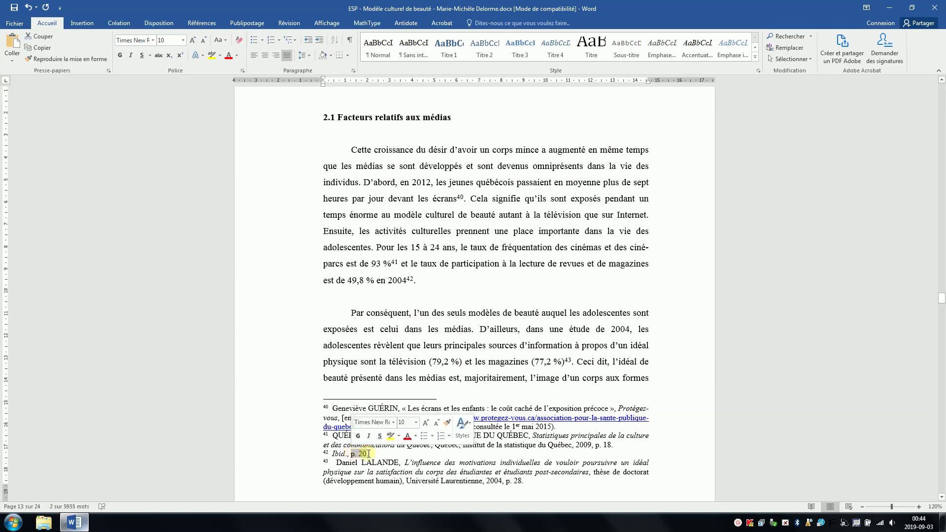
pyautogui.click(371, 453)
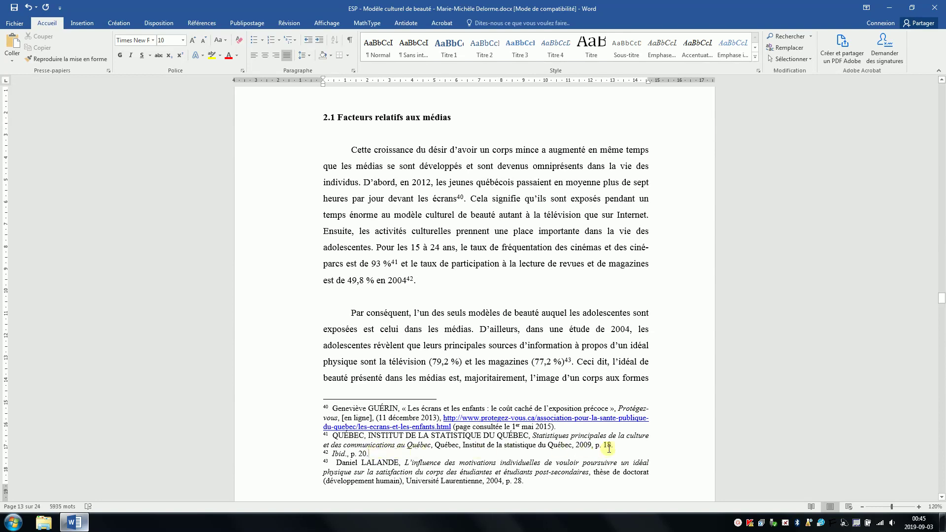
# Compare footnote 41's full reference with the "Ibid." that replaces it in footnote 42.
pyautogui.moveTo(616, 445); pyautogui.dragTo(343, 437)
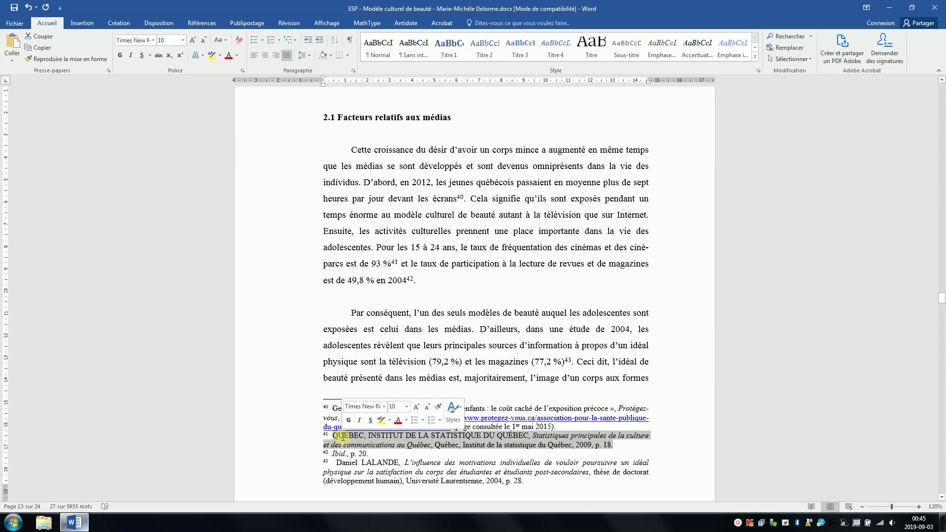
pyautogui.click(350, 454)
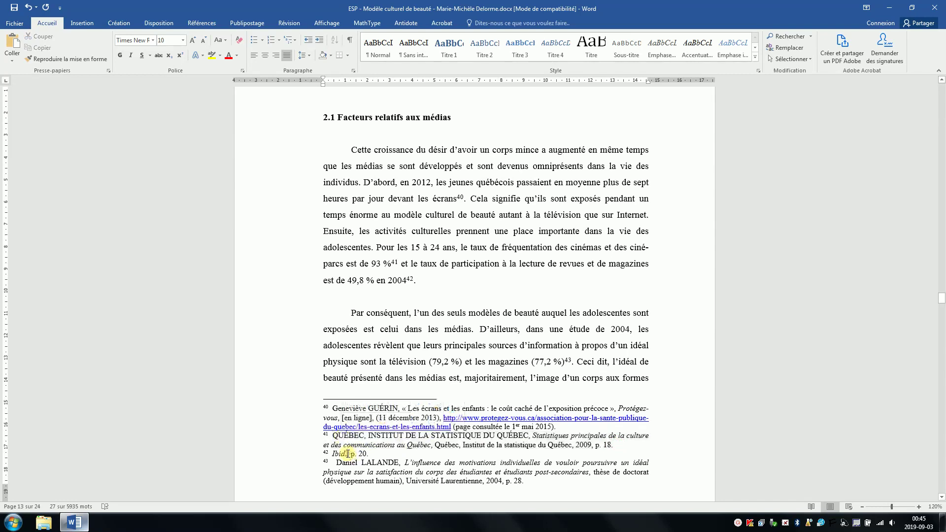
pyautogui.moveTo(329, 453); pyautogui.dragTo(347, 456)
pyautogui.click(347, 454)
# Go to footnote 44 on the following page and examine its author, "et al." and "op. cit." reference.
pyautogui.scroll(-10, 379, 446)
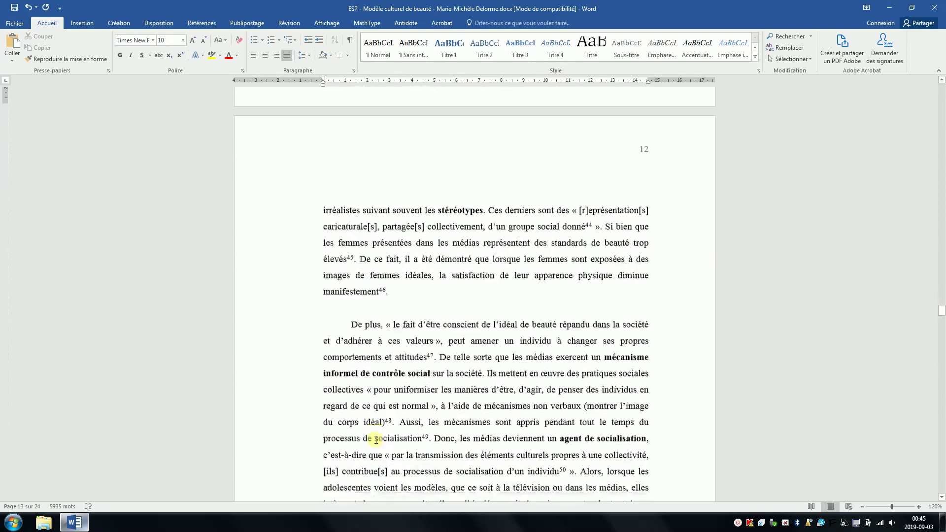
pyautogui.scroll(-3, 376, 439)
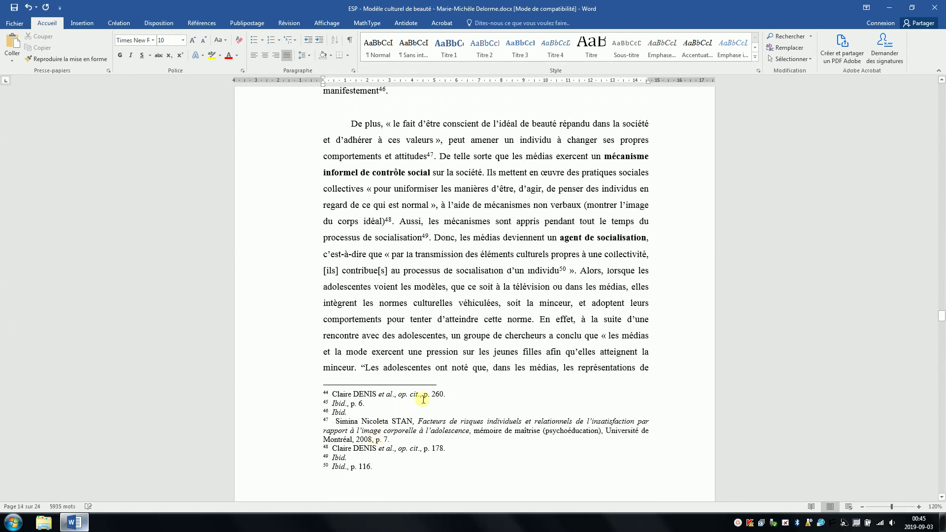
pyautogui.click(450, 394)
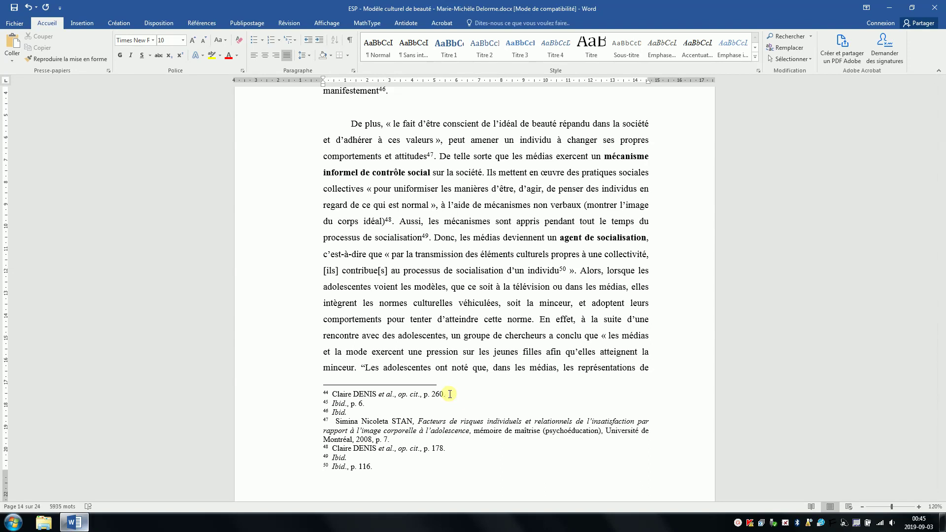
pyautogui.click(334, 393)
pyautogui.moveTo(333, 393); pyautogui.dragTo(391, 394)
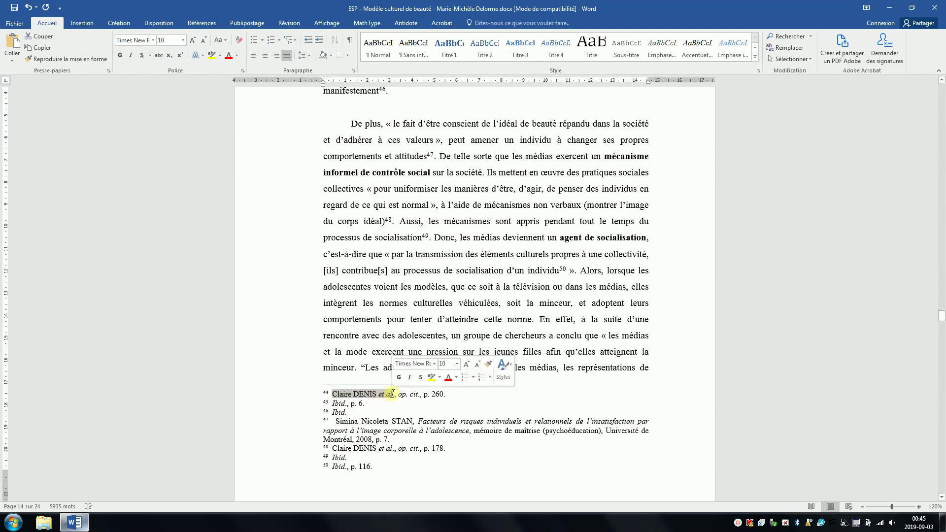
pyautogui.click(379, 395)
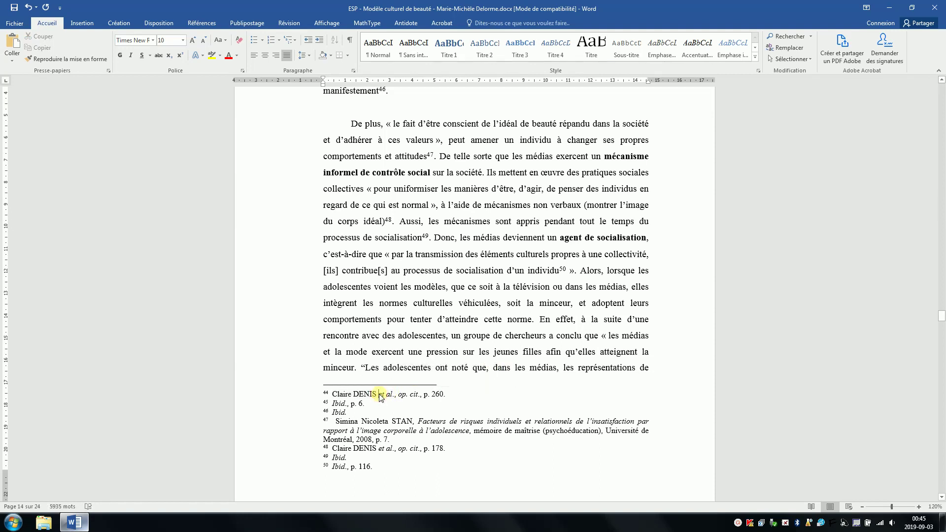
# Examine the italic "et al." after the author's name in footnote 44 and the punctuation that follows it.
pyautogui.moveTo(380, 394); pyautogui.dragTo(394, 394)
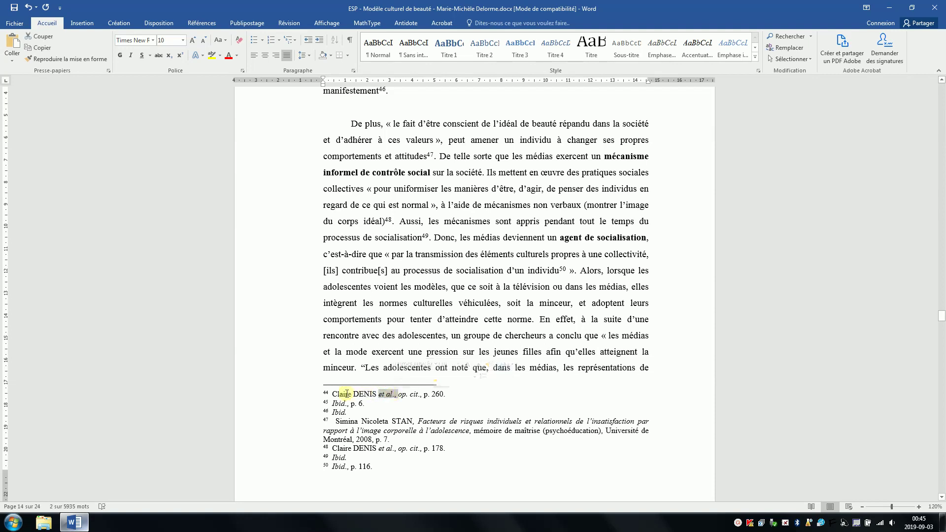
pyautogui.click(329, 393)
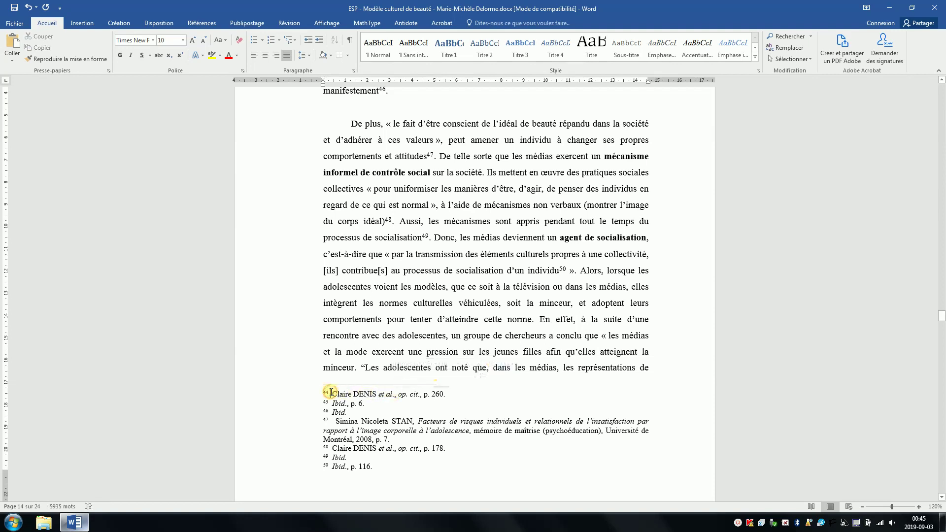
pyautogui.doubleClick(393, 394)
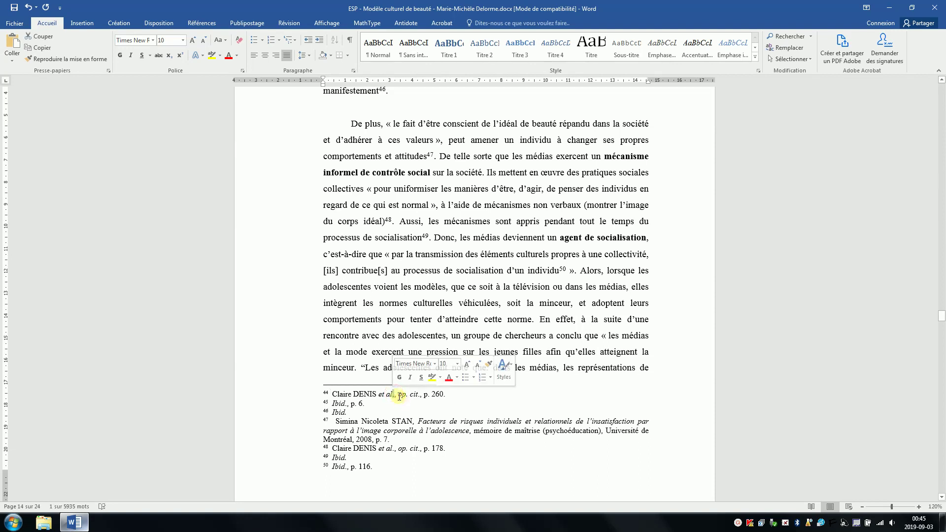
pyautogui.click(399, 396)
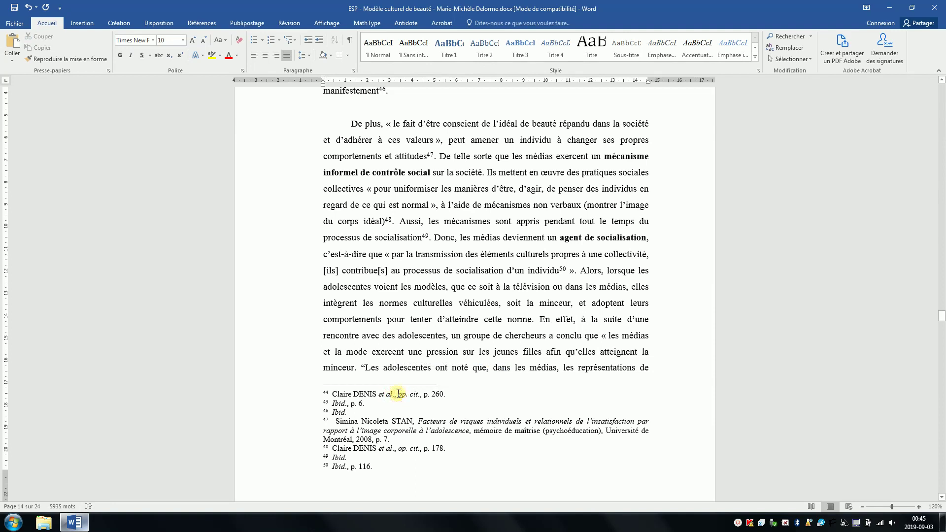
# Examine the italic "op. cit." in footnote 44 and the page reference that ends the note.
pyautogui.moveTo(398, 394); pyautogui.dragTo(422, 395)
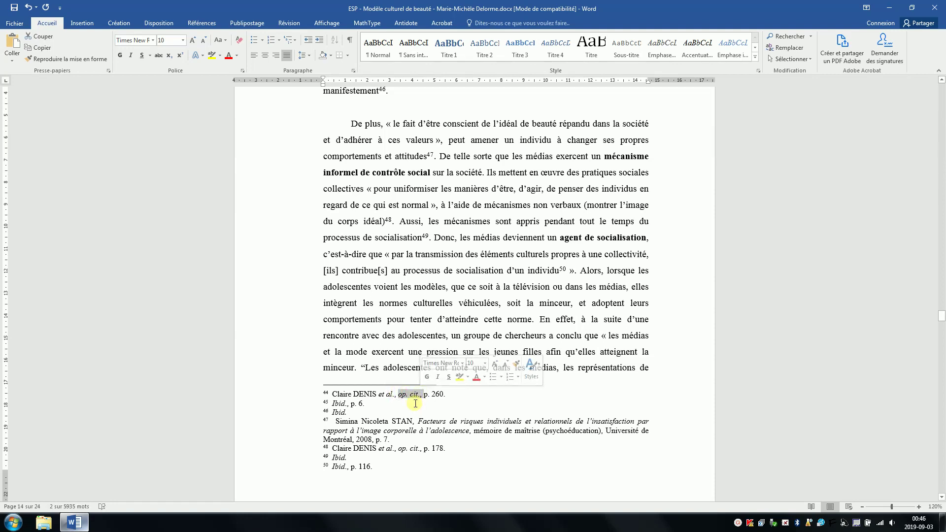
pyautogui.click(423, 397)
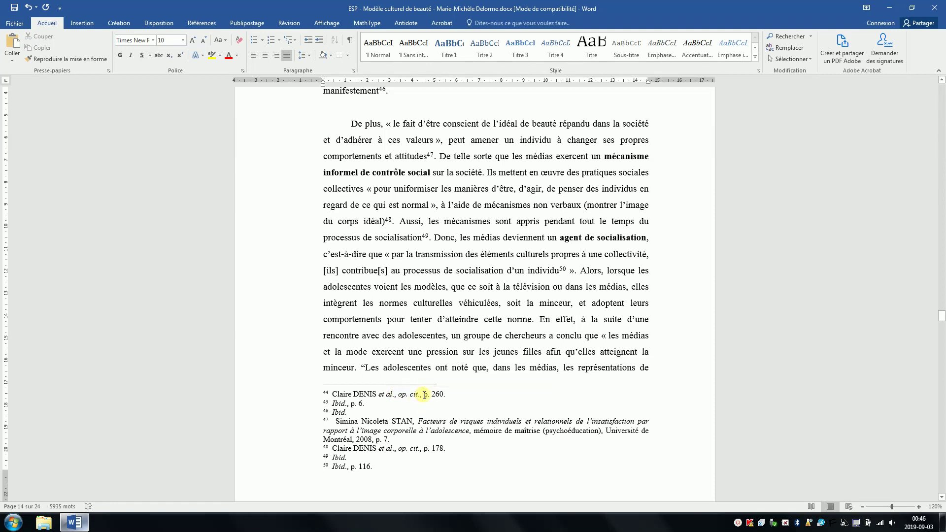
pyautogui.moveTo(445, 394); pyautogui.dragTo(425, 395)
pyautogui.click(426, 395)
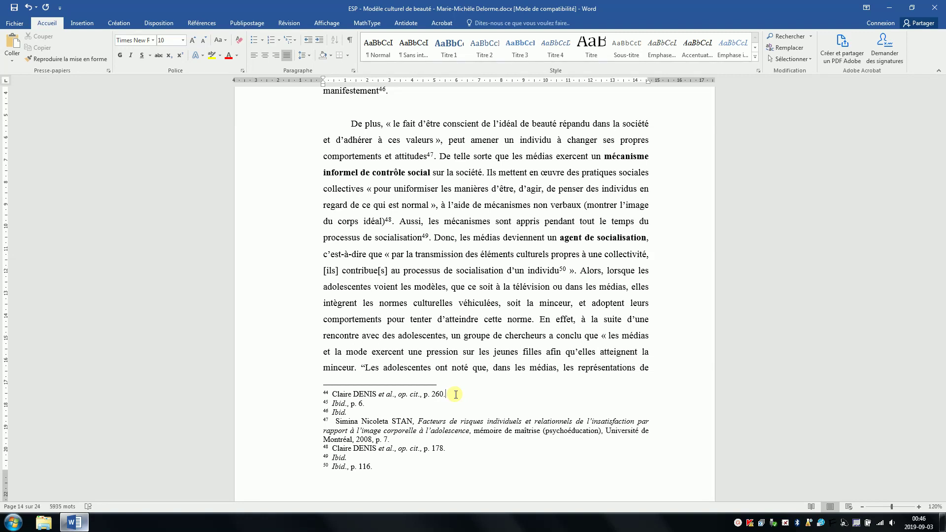
pyautogui.doubleClick(403, 394)
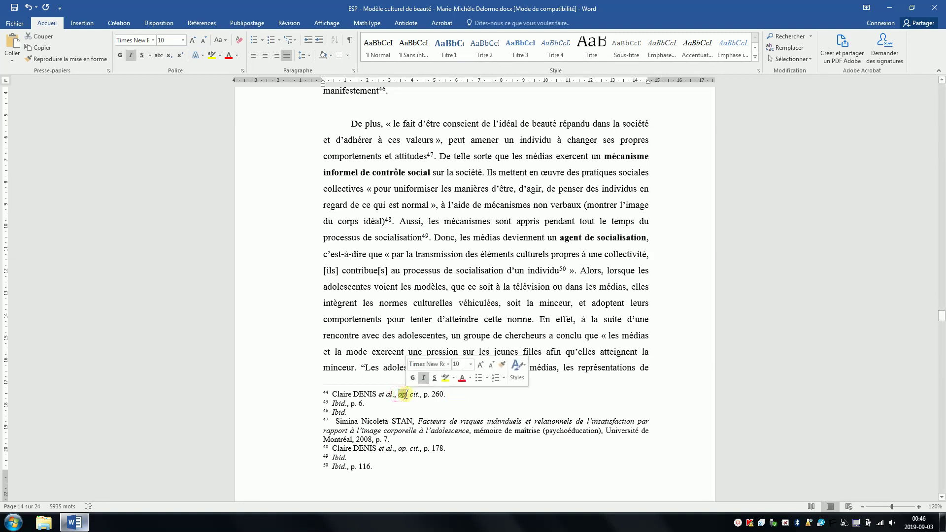
pyautogui.click(458, 394)
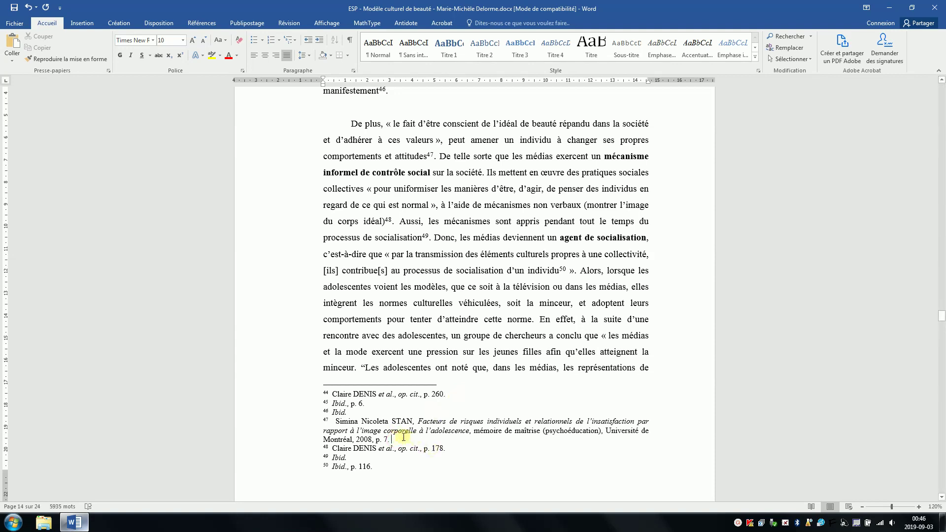
# Highlight the author's full name in footnote 47 to examine how the source's author is presented.
pyautogui.moveTo(392, 438); pyautogui.dragTo(405, 421)
pyautogui.click(337, 420)
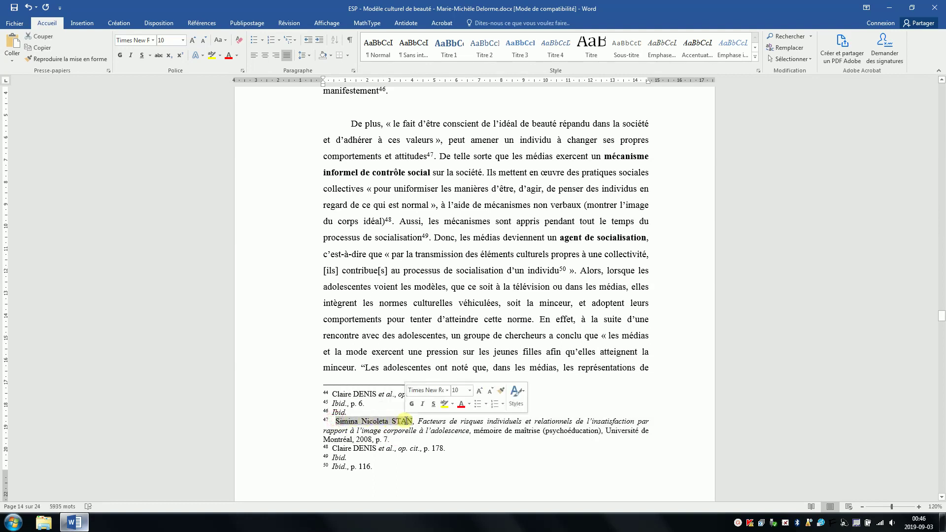
pyautogui.click(413, 421)
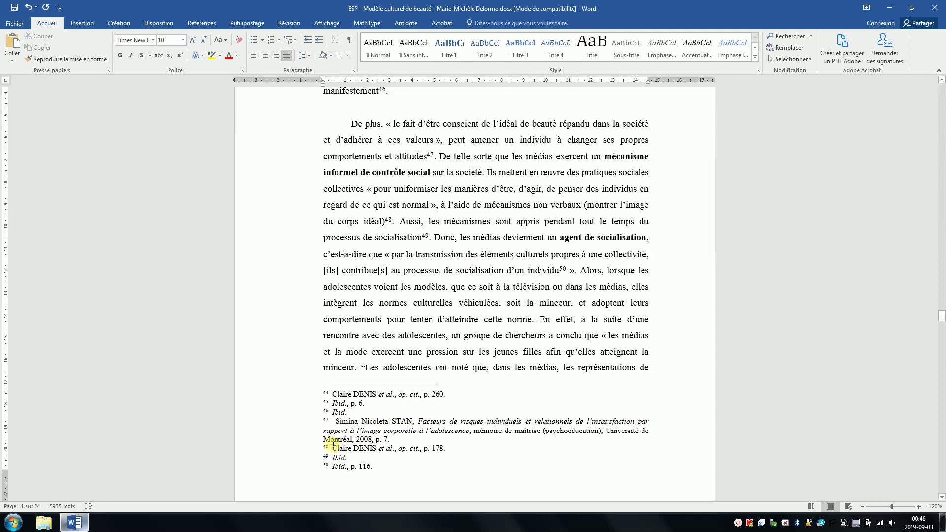
pyautogui.click(337, 422)
pyautogui.moveTo(337, 422); pyautogui.dragTo(412, 424)
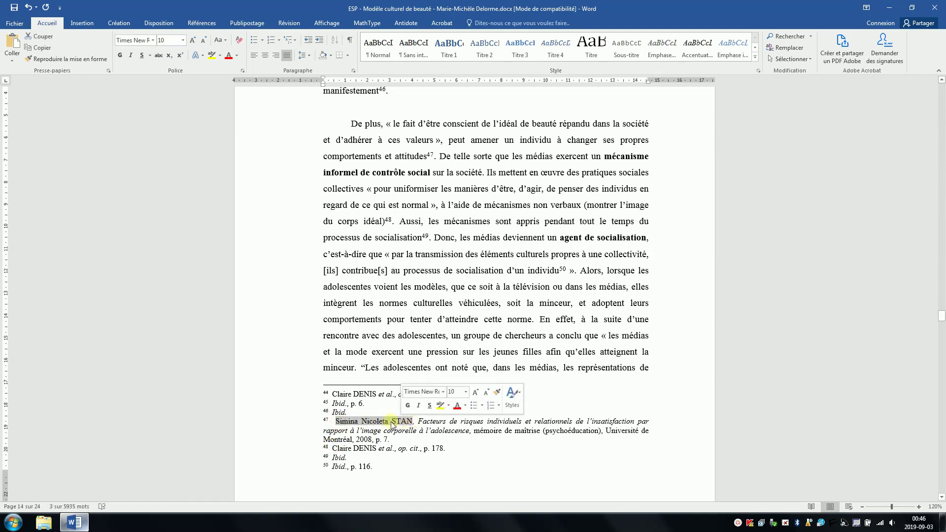
# Highlight footnote 47's title, thesis type, university, year and page to examine the rest of its full reference against footnote 48.
pyautogui.click(332, 448)
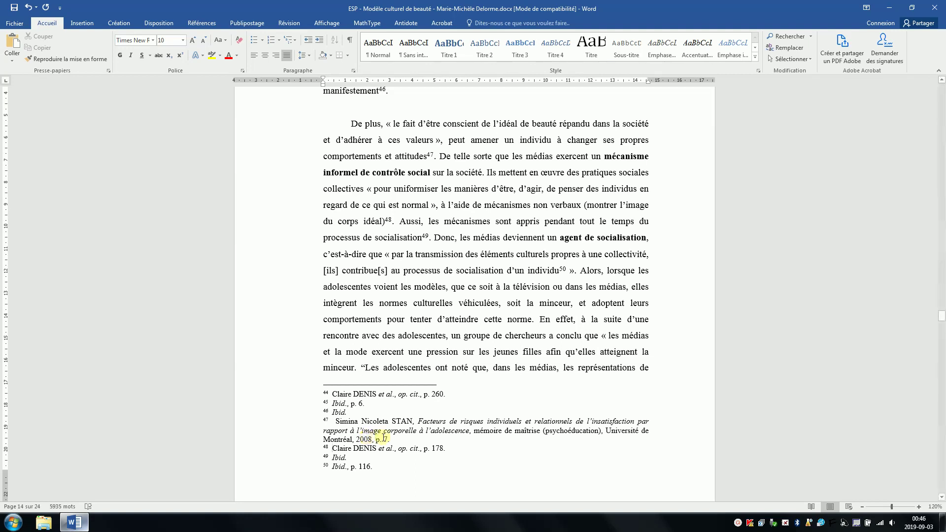
pyautogui.moveTo(394, 439); pyautogui.dragTo(418, 424)
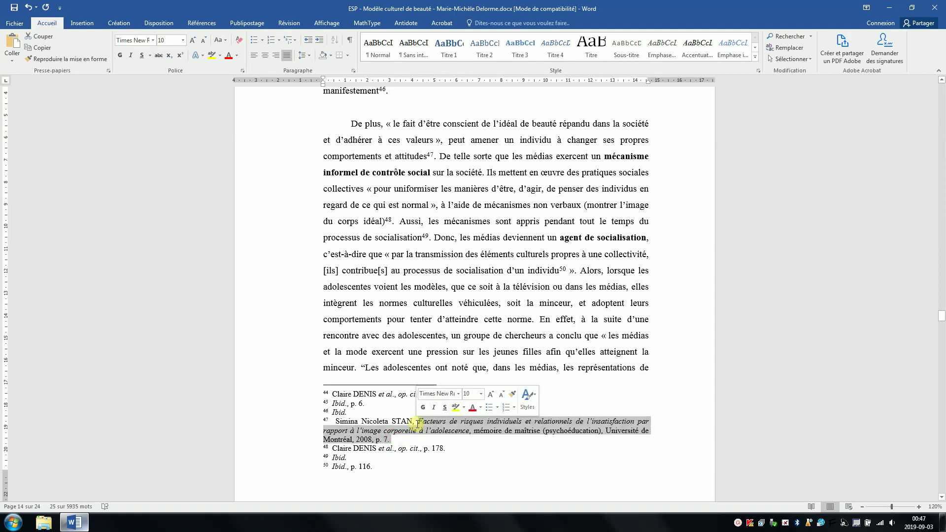
pyautogui.click(400, 439)
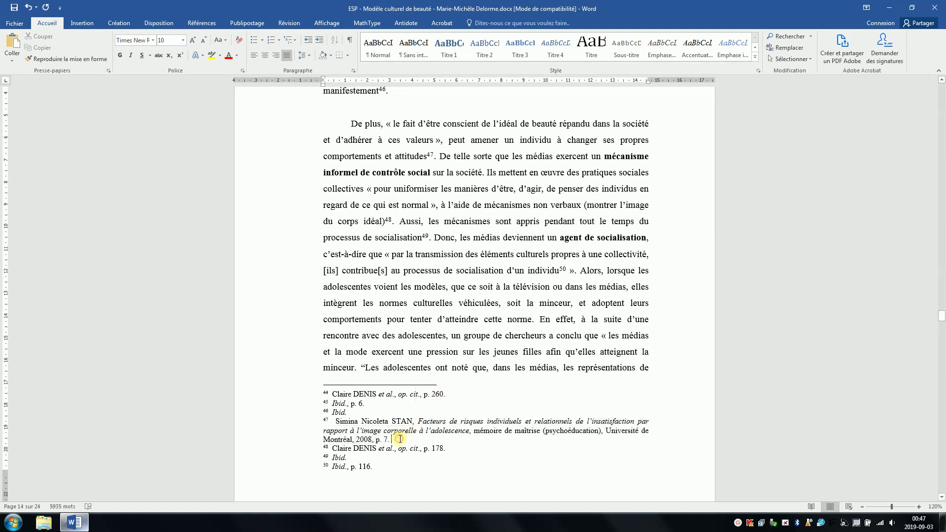